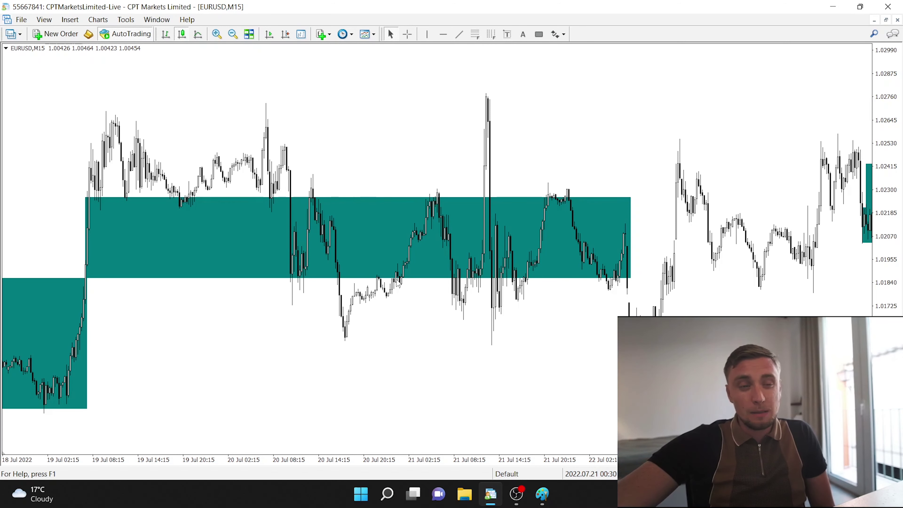
In Paint, brush a red line rising to a peak then chopping sideways, and return to MT4.
{"action": "left_click", "coordinate": [542, 493]}
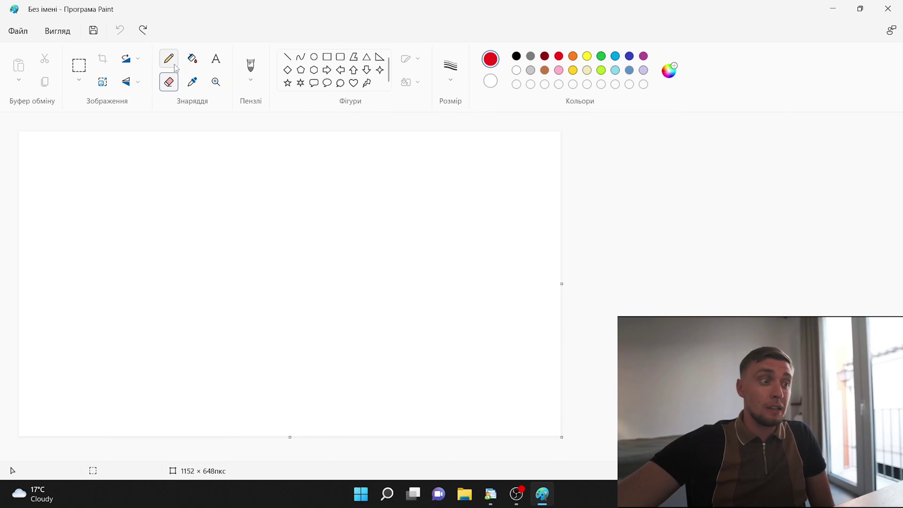
{"action": "left_click", "coordinate": [250, 66]}
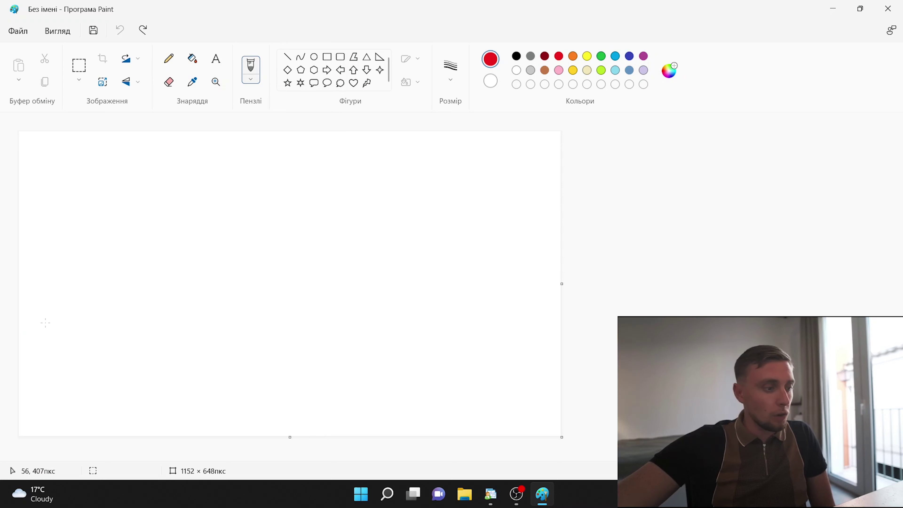
{"action": "mouse_move", "coordinate": [38, 341]}
{"action": "left_mouse_down"}
{"action": "mouse_move", "coordinate": [73, 278]}
{"action": "mouse_move", "coordinate": [92, 279]}
{"action": "mouse_move", "coordinate": [154, 238]}
{"action": "left_mouse_up"}
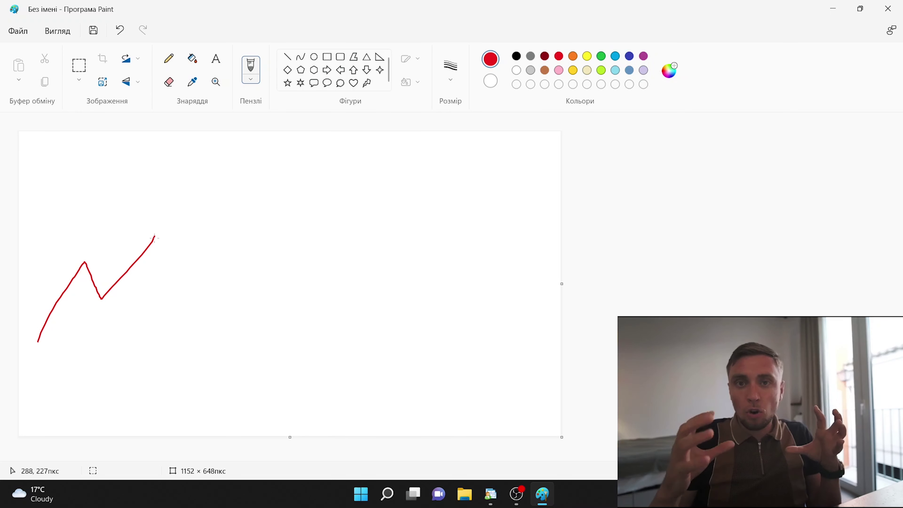
{"action": "mouse_move", "coordinate": [154, 236]}
{"action": "left_mouse_down"}
{"action": "mouse_move", "coordinate": [164, 269]}
{"action": "mouse_move", "coordinate": [184, 286]}
{"action": "mouse_move", "coordinate": [221, 243]}
{"action": "mouse_move", "coordinate": [223, 264]}
{"action": "mouse_move", "coordinate": [232, 255]}
{"action": "mouse_move", "coordinate": [239, 270]}
{"action": "mouse_move", "coordinate": [259, 271]}
{"action": "left_mouse_up"}
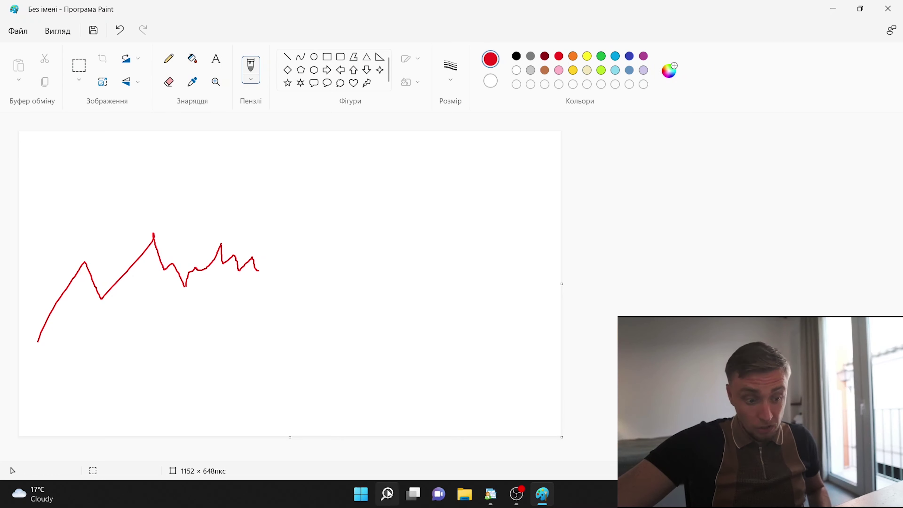
{"action": "left_click", "coordinate": [502, 504]}
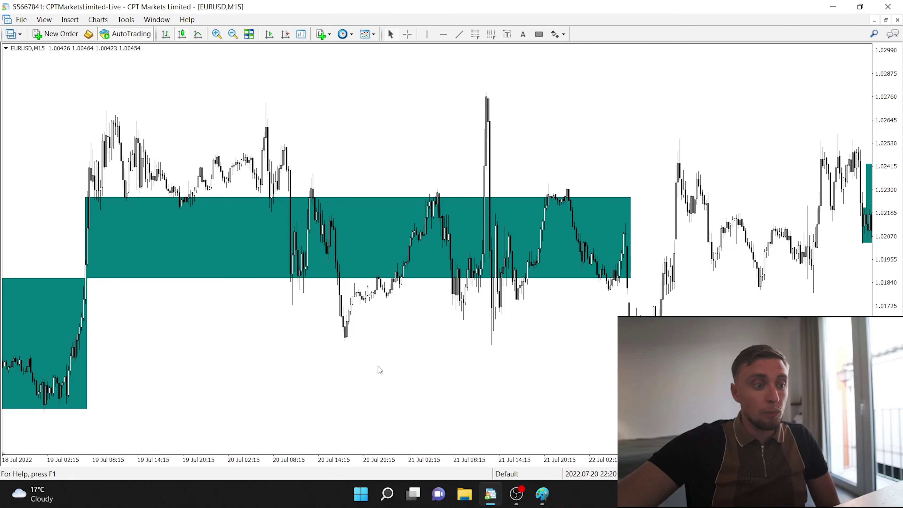
Compress the EURUSD price scale, scroll through earlier July ranges, then Alt+Tab back to Paint.
{"action": "left_click_drag", "start_coordinate": [884, 158], "coordinate": [887, 180]}
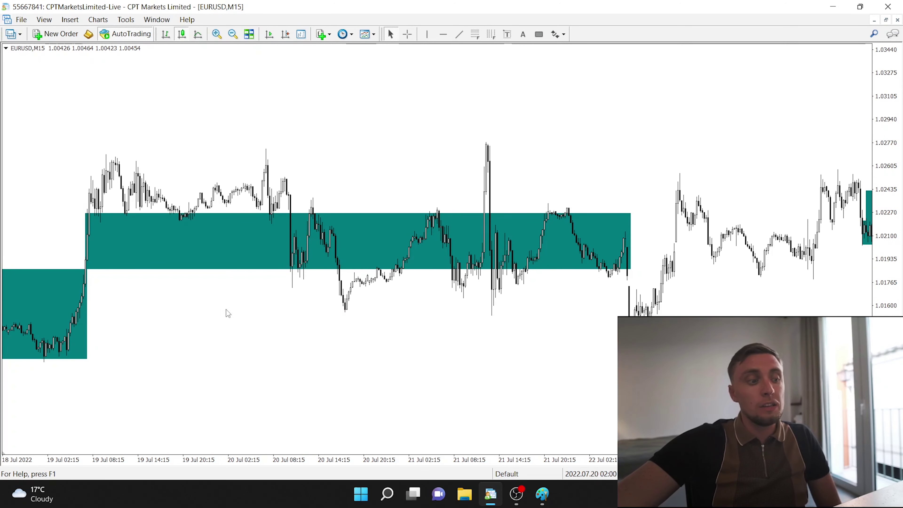
{"action": "scroll", "coordinate": [249, 309], "scroll_direction": "up", "scroll_amount": 10}
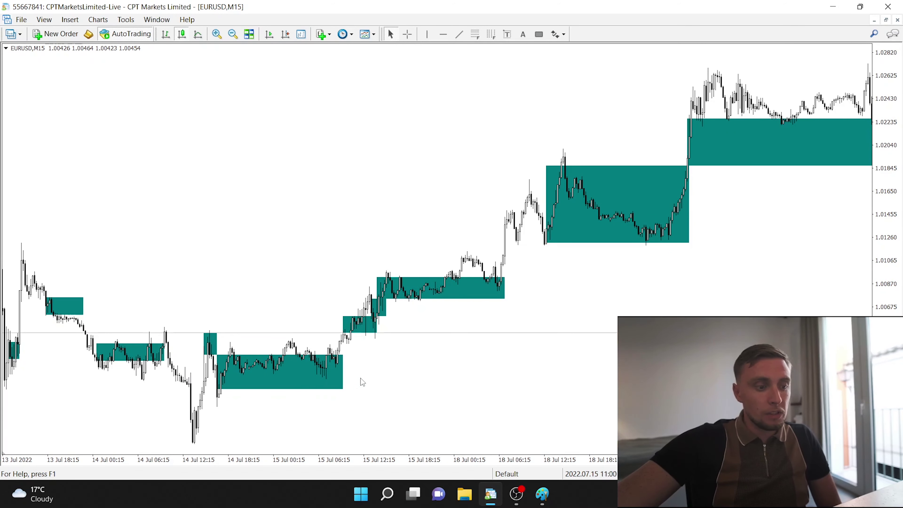
{"action": "scroll", "coordinate": [326, 377], "scroll_direction": "up", "scroll_amount": 5}
{"action": "scroll", "coordinate": [409, 322], "scroll_direction": "down", "scroll_amount": 12}
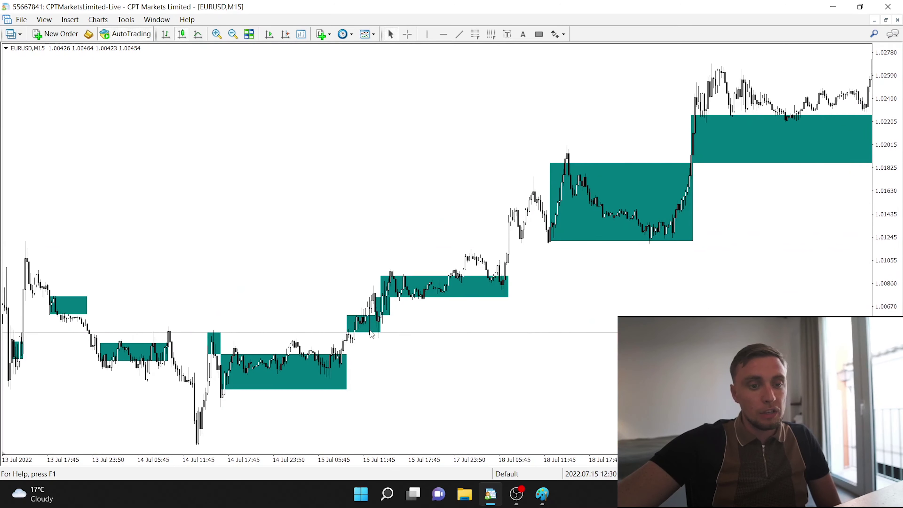
{"action": "scroll", "coordinate": [365, 290], "scroll_direction": "down", "scroll_amount": 5}
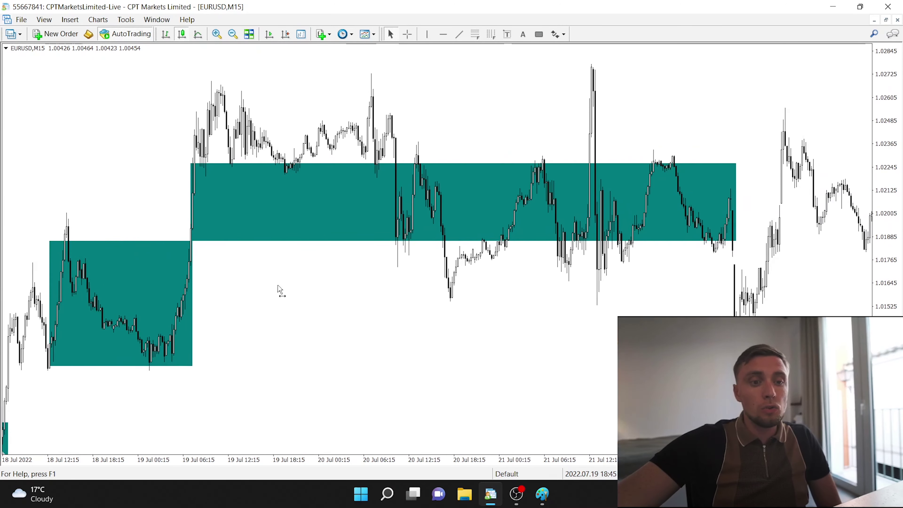
{"action": "key", "text": "alt+Tab"}
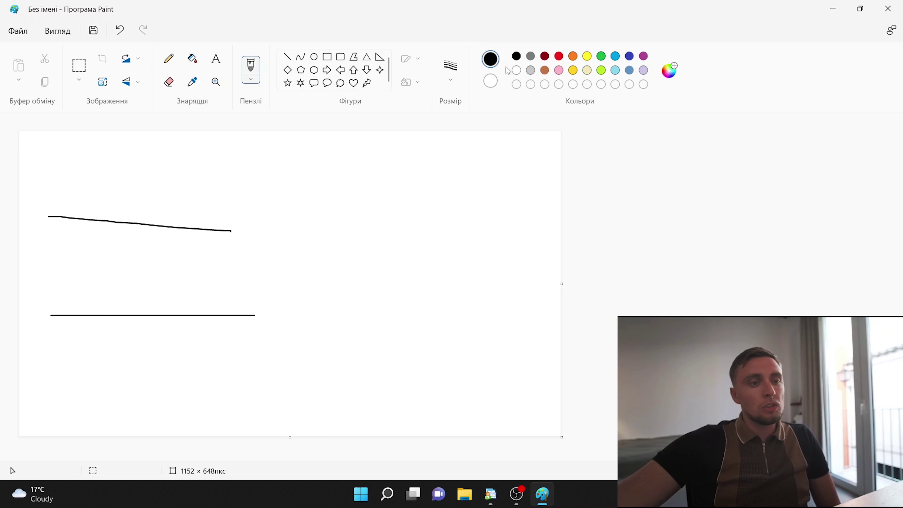
Brush a red price path rising to the upper black line, poking above it and falling back.
{"action": "left_click", "coordinate": [559, 56]}
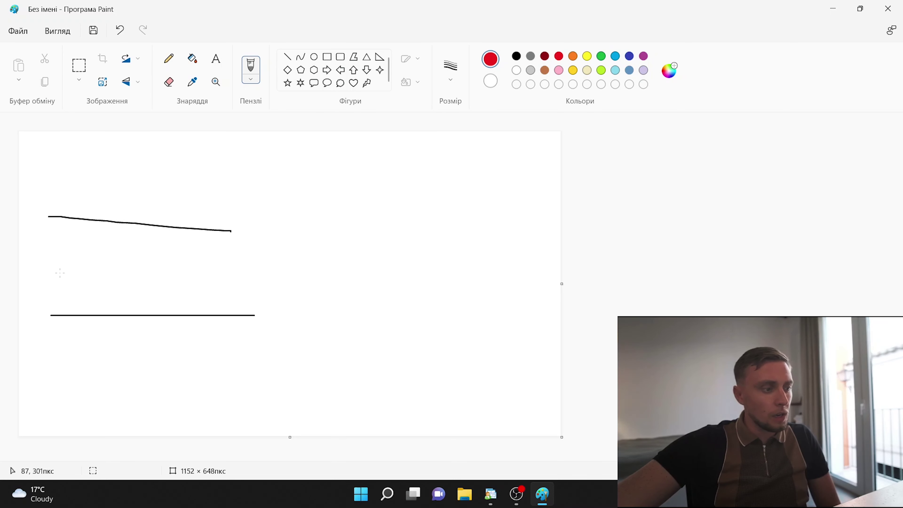
{"action": "mouse_move", "coordinate": [51, 278]}
{"action": "left_mouse_down"}
{"action": "mouse_move", "coordinate": [100, 267]}
{"action": "mouse_move", "coordinate": [146, 231]}
{"action": "left_mouse_up"}
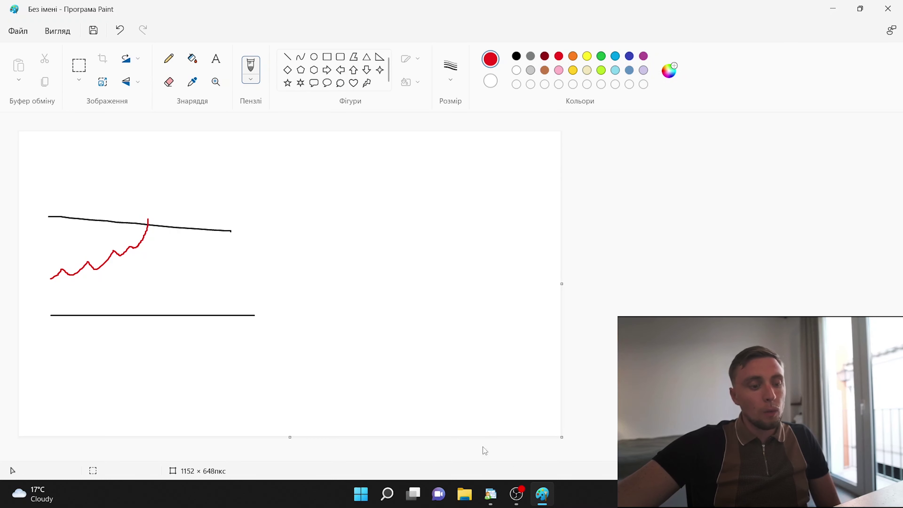
{"action": "left_click", "coordinate": [250, 291]}
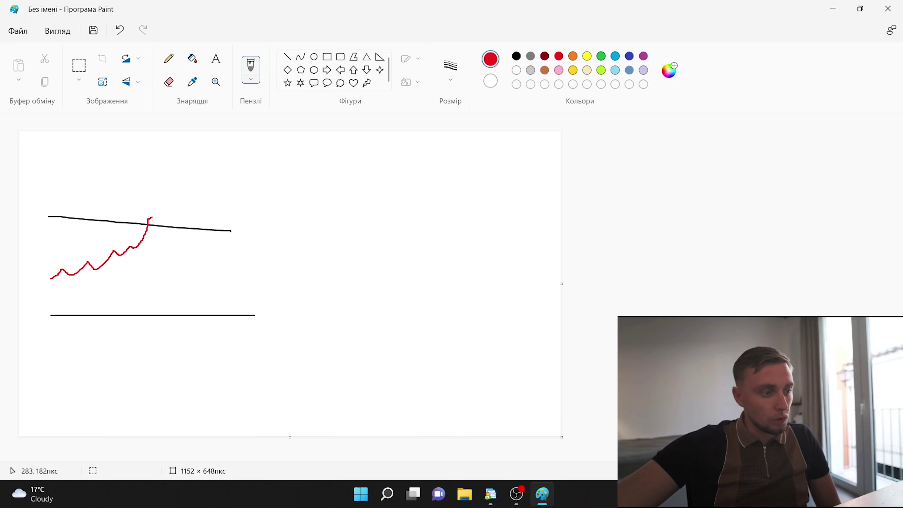
{"action": "left_click_drag", "start_coordinate": [153, 226], "coordinate": [160, 225]}
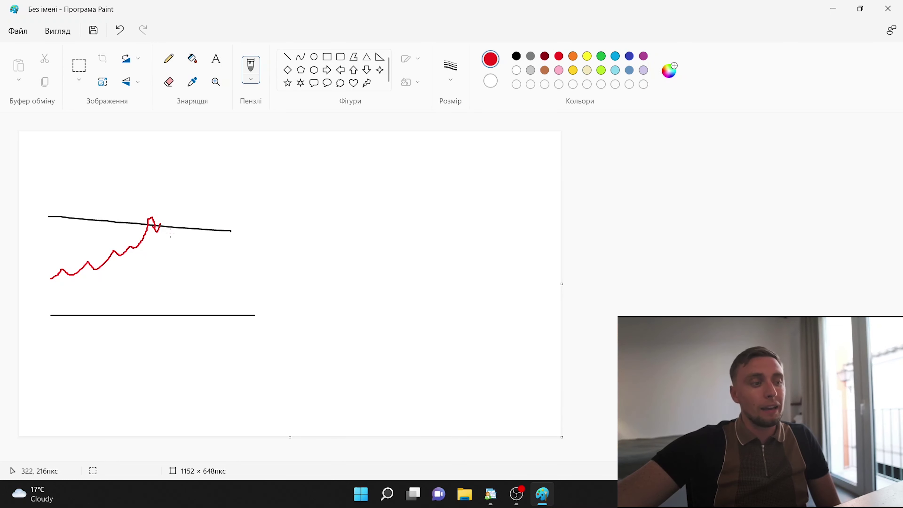
{"action": "left_click_drag", "start_coordinate": [161, 238], "coordinate": [170, 251]}
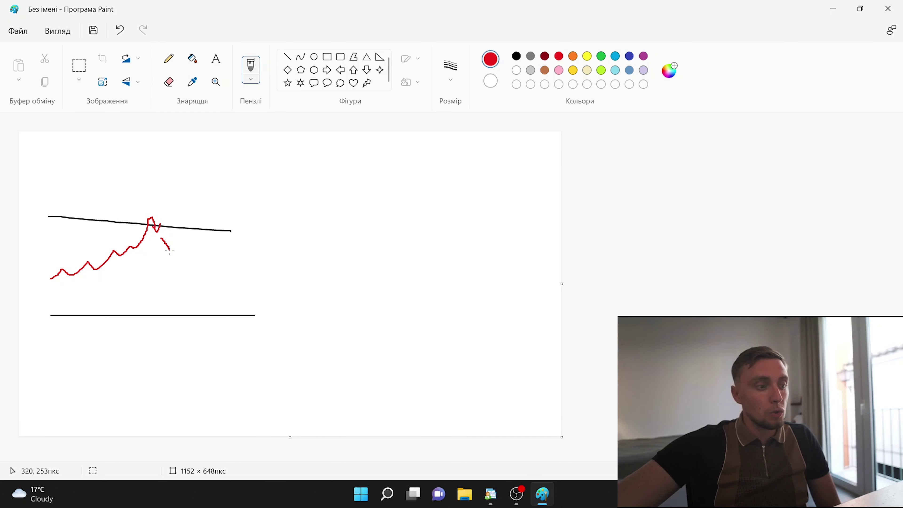
{"action": "left_click", "coordinate": [490, 493]}
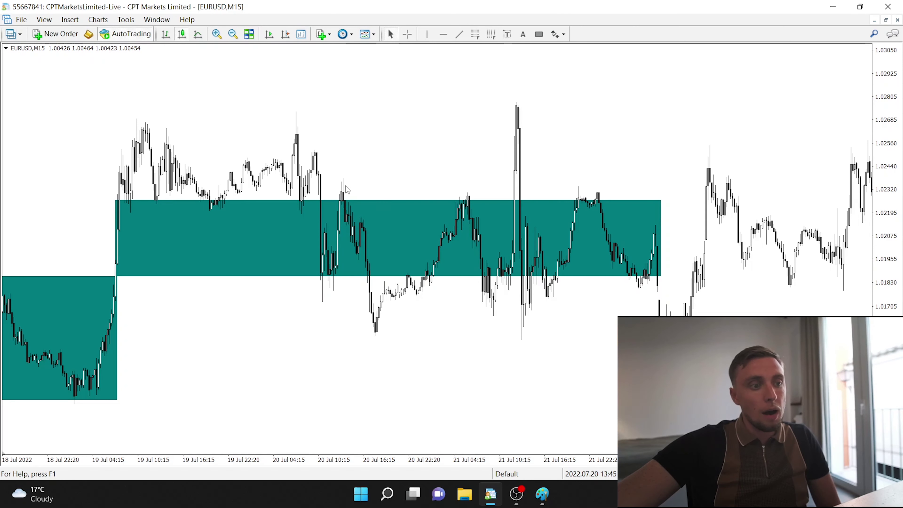
Read candle OHLC tooltips around the teal range, then bring the Paint sketch back.
{"action": "mouse_move", "coordinate": [343, 203]}
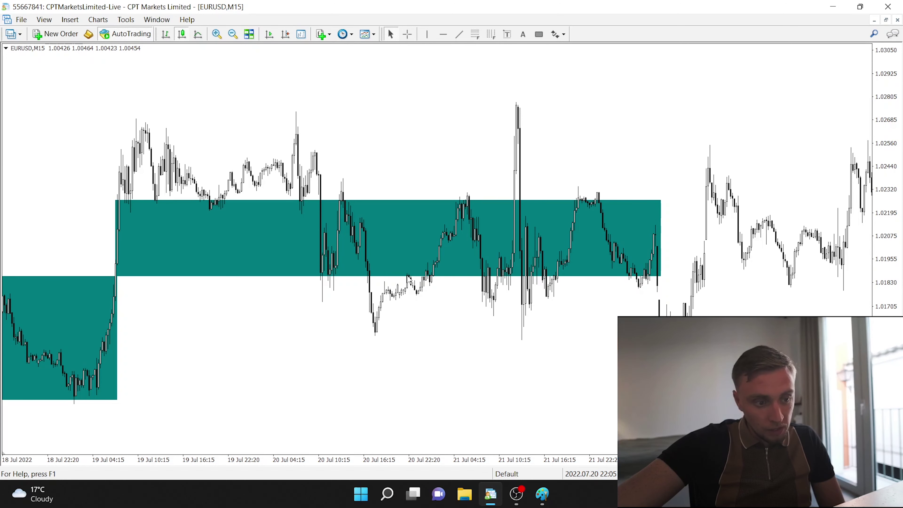
{"action": "mouse_move", "coordinate": [413, 288]}
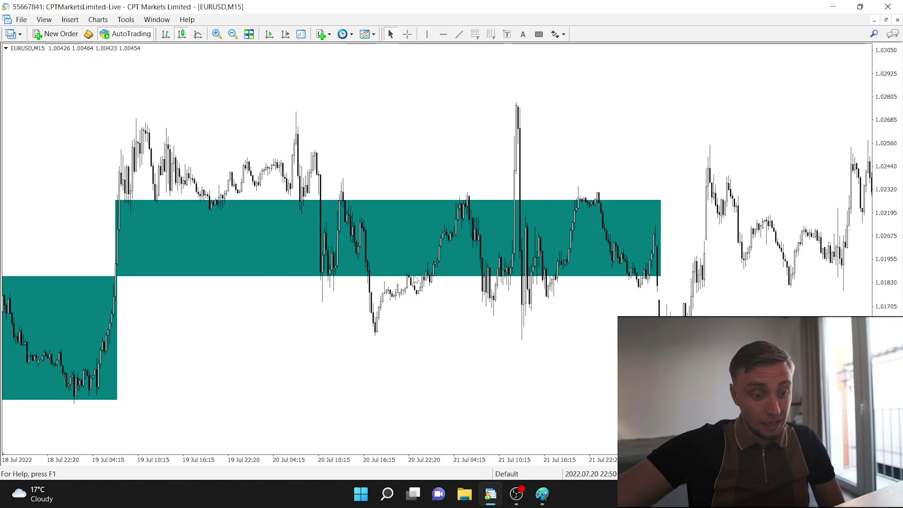
{"action": "left_click", "coordinate": [542, 494]}
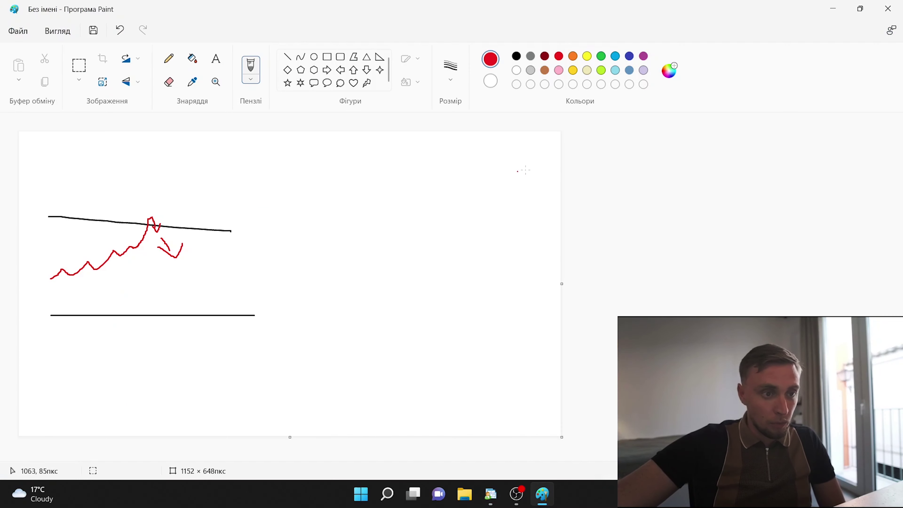
Mark a green X on the lower black line in Paint, then return to the EURUSD chart.
{"action": "left_click", "coordinate": [604, 60]}
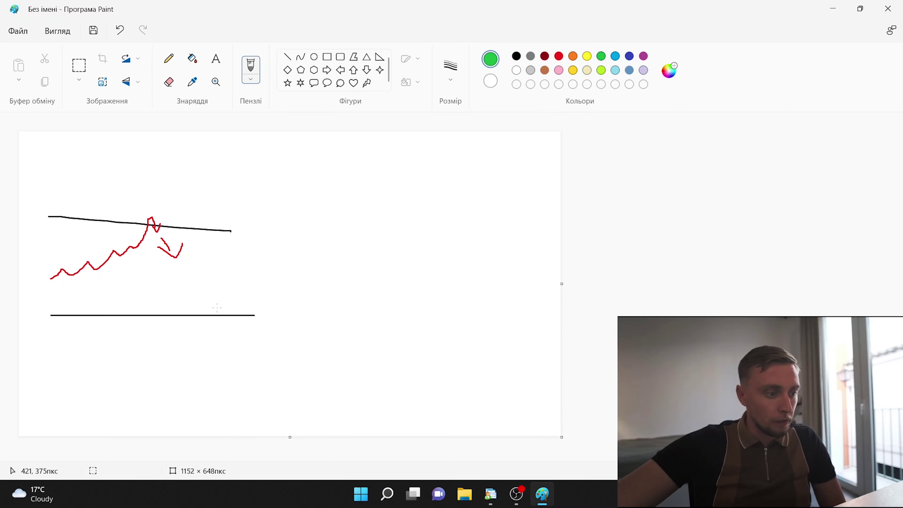
{"action": "mouse_move", "coordinate": [217, 307]}
{"action": "left_mouse_down"}
{"action": "mouse_move", "coordinate": [242, 322]}
{"action": "mouse_move", "coordinate": [227, 324]}
{"action": "left_mouse_up"}
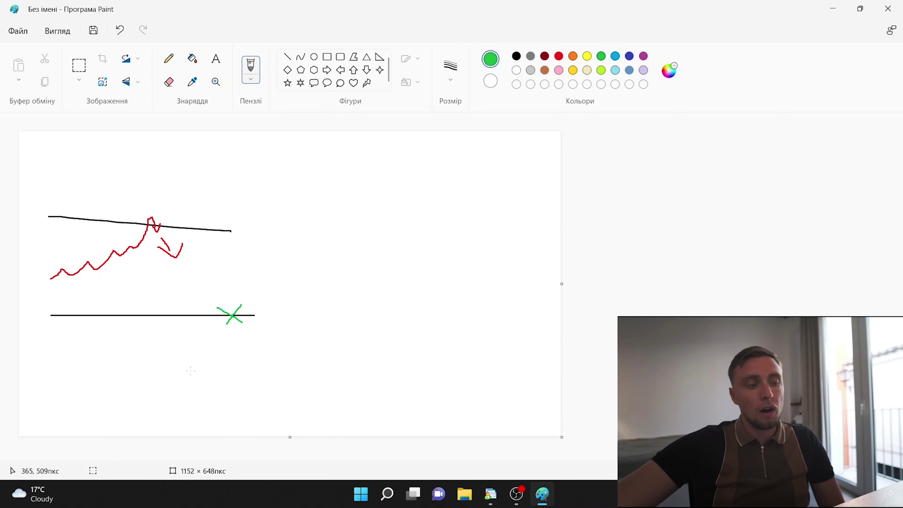
{"action": "left_click", "coordinate": [491, 493]}
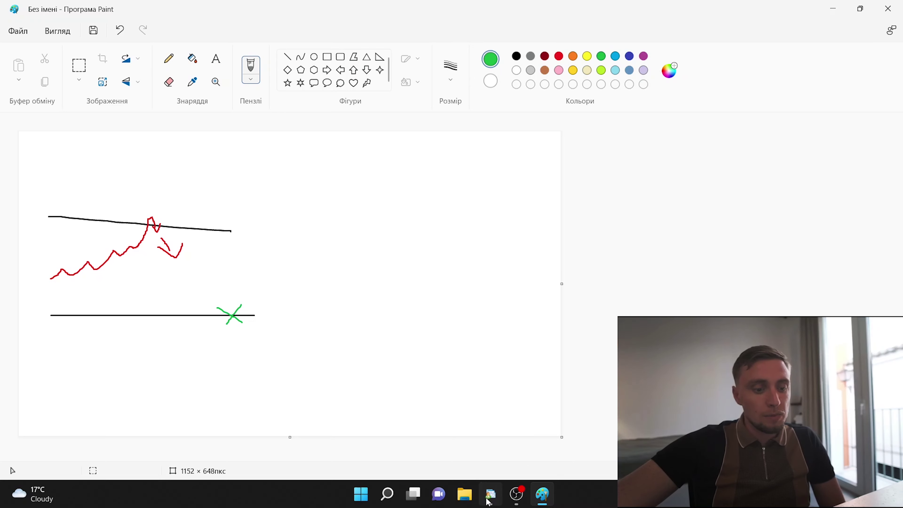
{"action": "scroll", "coordinate": [535, 360], "scroll_direction": "down", "scroll_amount": 15}
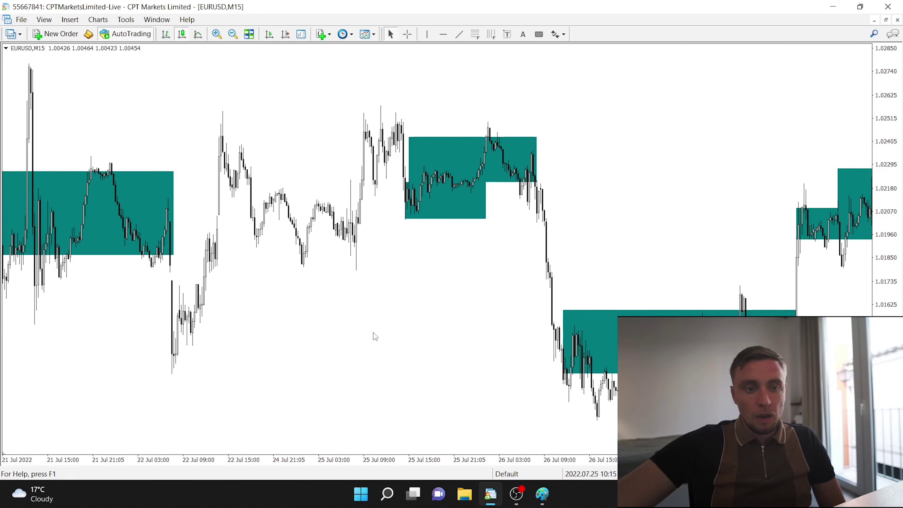
Scroll the EURUSD chart forward to late July and early August, then bring Paint back.
{"action": "scroll", "coordinate": [241, 304], "scroll_direction": "down", "scroll_amount": 15}
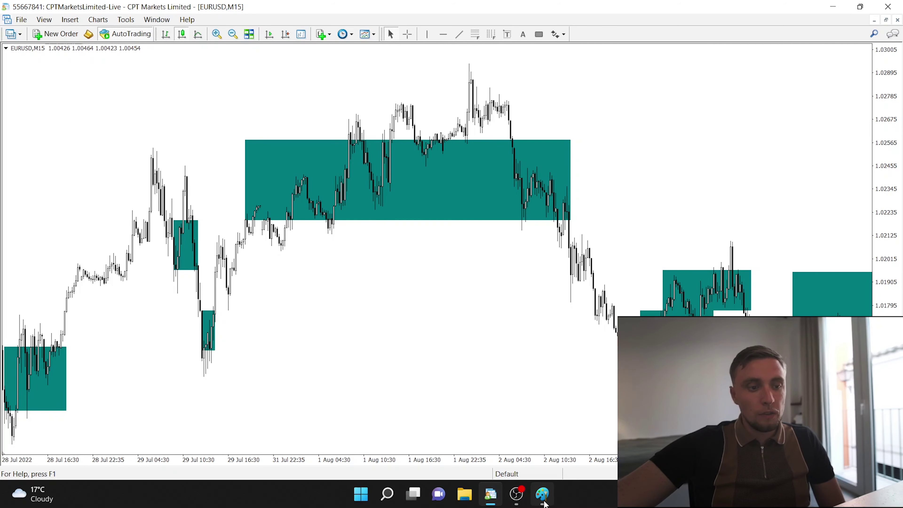
{"action": "left_click", "coordinate": [541, 492]}
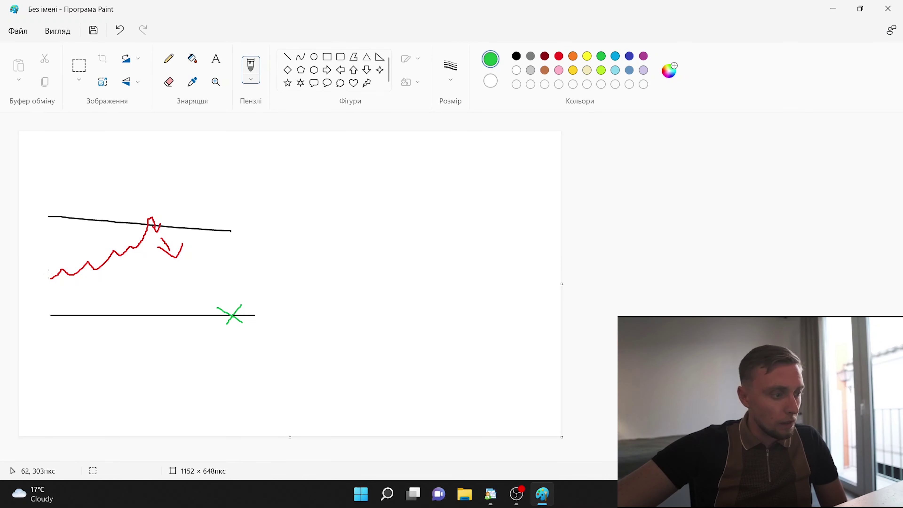
Draw a green dashed target level labelled TP 1 with a 2 and a dividing line.
{"action": "left_click_drag", "start_coordinate": [48, 274], "coordinate": [267, 278]}
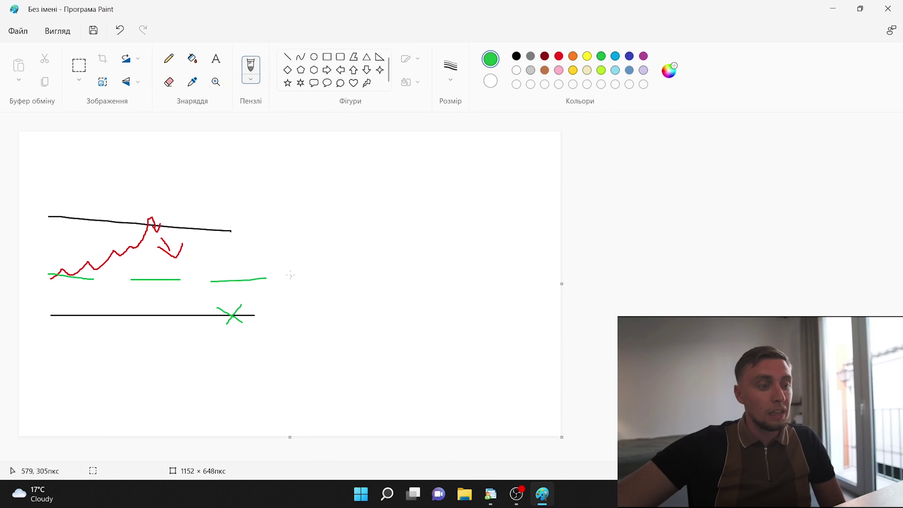
{"action": "mouse_move", "coordinate": [290, 269]}
{"action": "left_mouse_down"}
{"action": "mouse_move", "coordinate": [293, 288]}
{"action": "mouse_move", "coordinate": [308, 267]}
{"action": "mouse_move", "coordinate": [313, 286]}
{"action": "mouse_move", "coordinate": [331, 267]}
{"action": "mouse_move", "coordinate": [313, 272]}
{"action": "mouse_move", "coordinate": [352, 285]}
{"action": "left_mouse_up"}
{"action": "left_click_drag", "start_coordinate": [279, 320], "coordinate": [292, 332]}
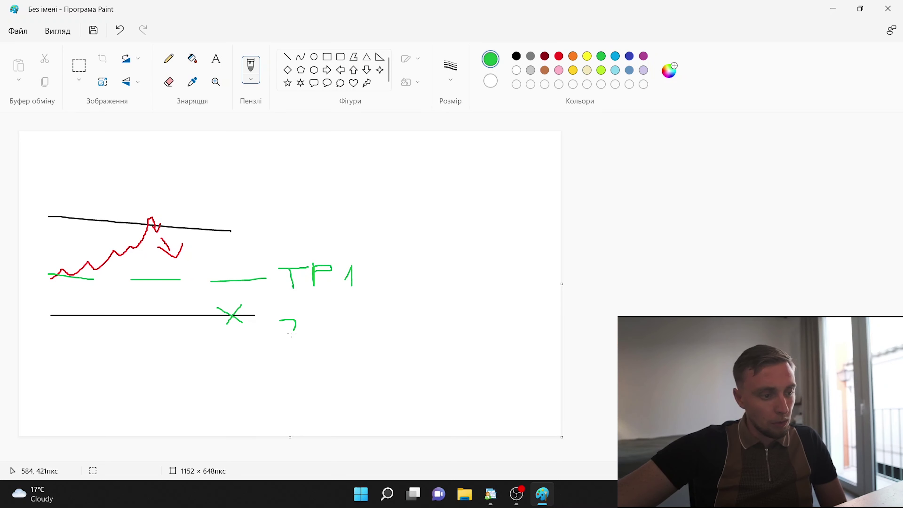
{"action": "left_click_drag", "start_coordinate": [272, 297], "coordinate": [394, 296]}
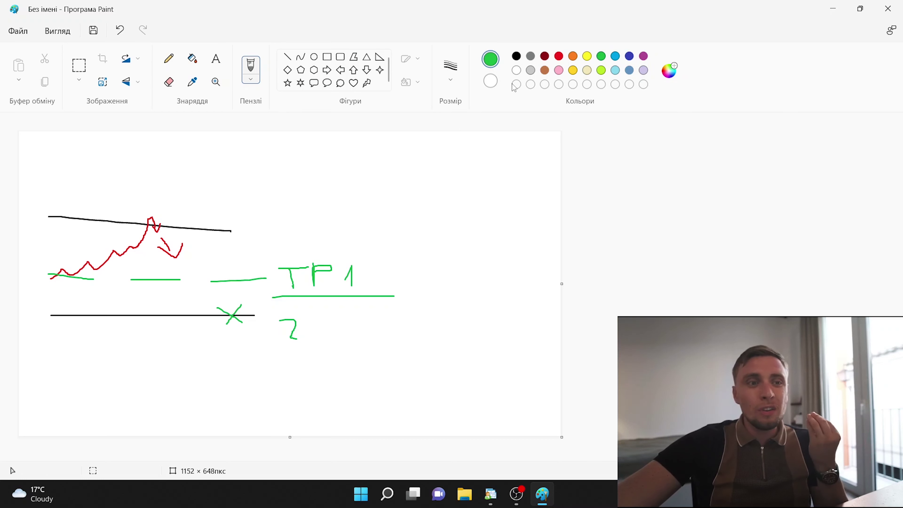
Add a red level above the upper line, a green path falling to the lower line, and a green X.
{"action": "left_click", "coordinate": [559, 56]}
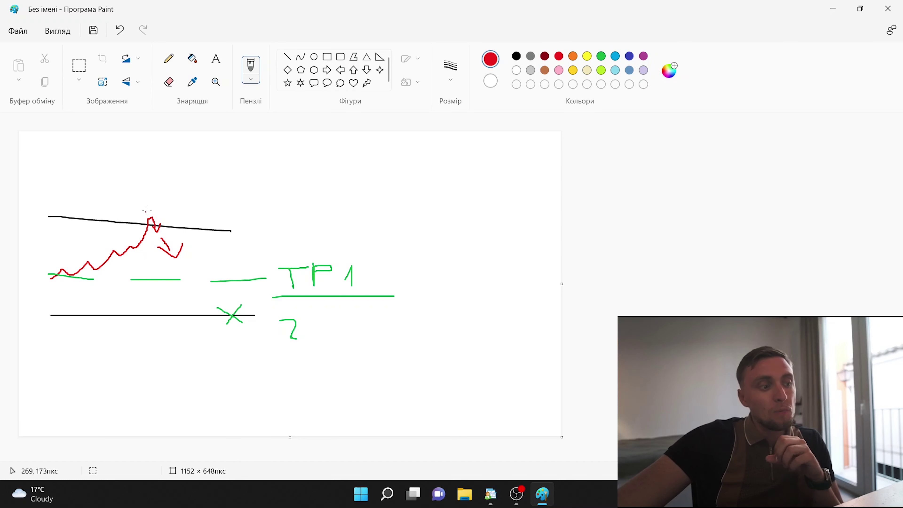
{"action": "left_click_drag", "start_coordinate": [131, 207], "coordinate": [219, 213]}
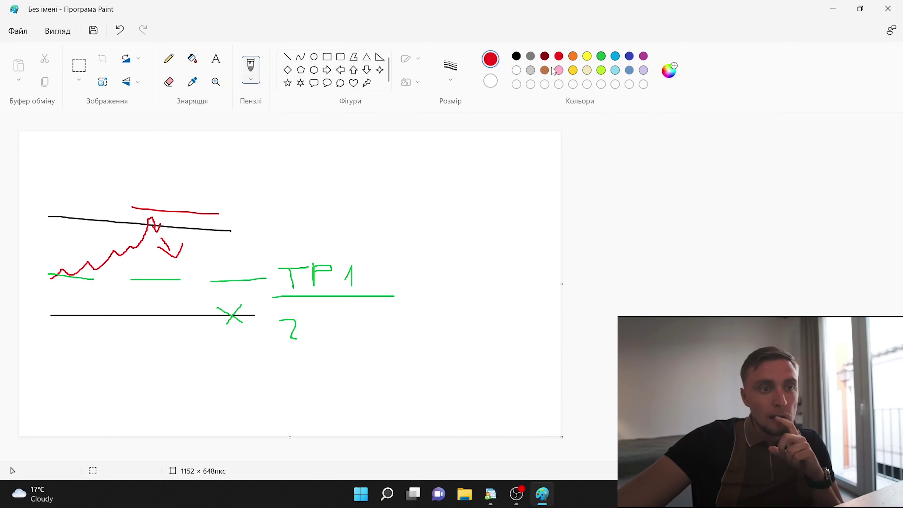
{"action": "left_click", "coordinate": [601, 55]}
{"action": "mouse_move", "coordinate": [167, 243]}
{"action": "left_mouse_down"}
{"action": "mouse_move", "coordinate": [213, 322]}
{"action": "mouse_move", "coordinate": [237, 298]}
{"action": "left_mouse_up"}
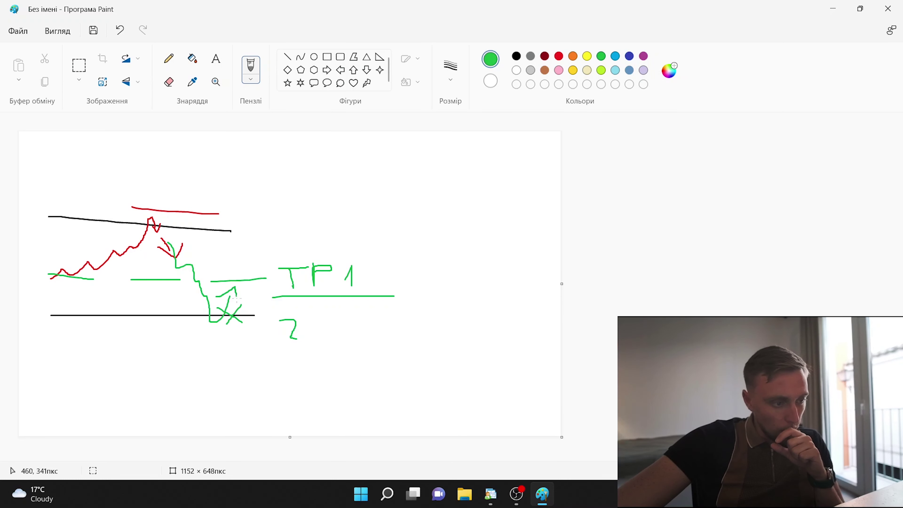
{"action": "mouse_move", "coordinate": [234, 222]}
{"action": "left_mouse_down"}
{"action": "mouse_move", "coordinate": [261, 245]}
{"action": "mouse_move", "coordinate": [230, 250]}
{"action": "left_mouse_up"}
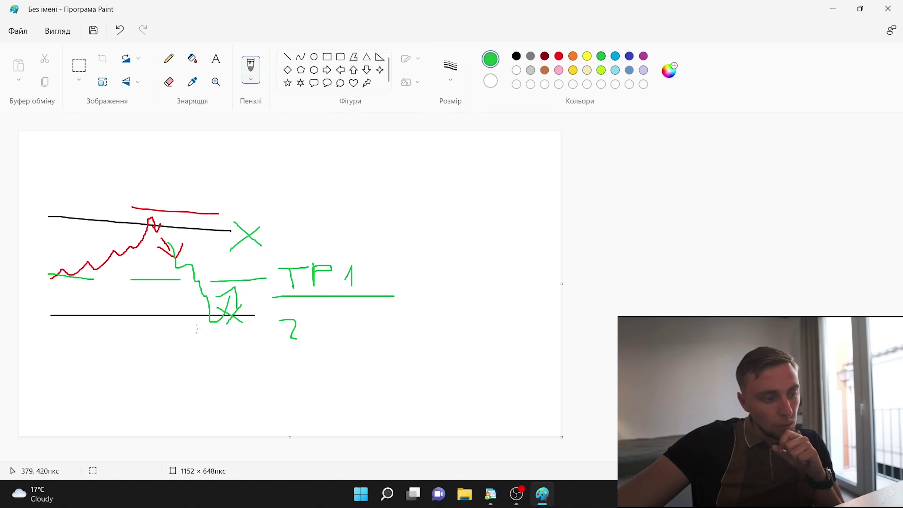
{"action": "left_click", "coordinate": [559, 57]}
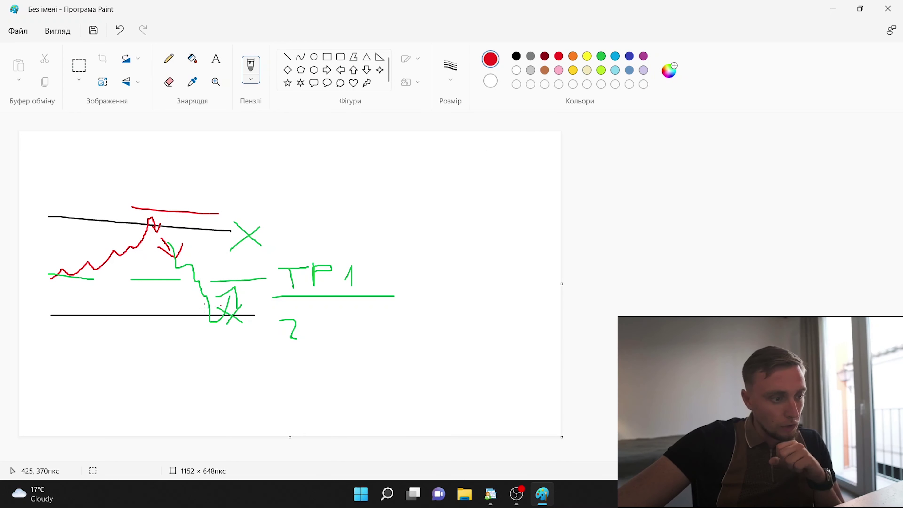
Extend the red line under the lower level and brush two new black level lines.
{"action": "left_click_drag", "start_coordinate": [223, 326], "coordinate": [260, 326]}
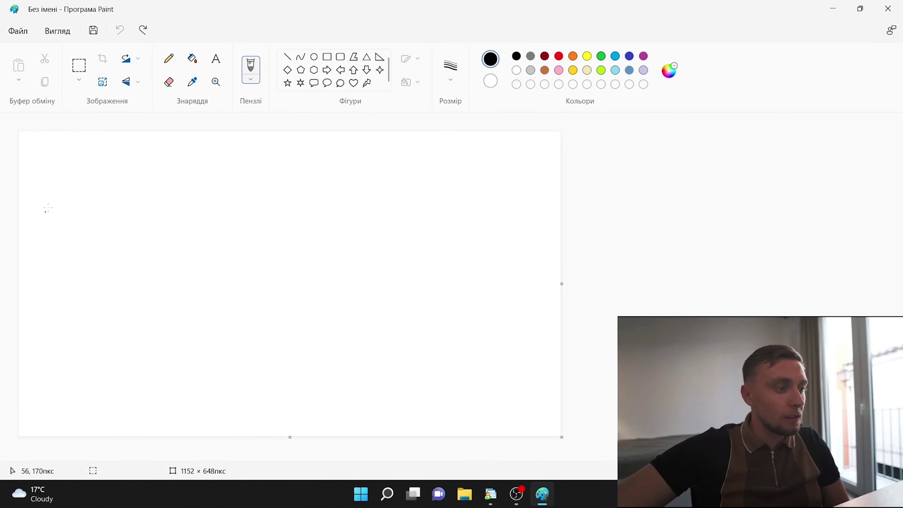
{"action": "left_click_drag", "start_coordinate": [51, 204], "coordinate": [251, 218]}
{"action": "left_click_drag", "start_coordinate": [63, 332], "coordinate": [262, 338]}
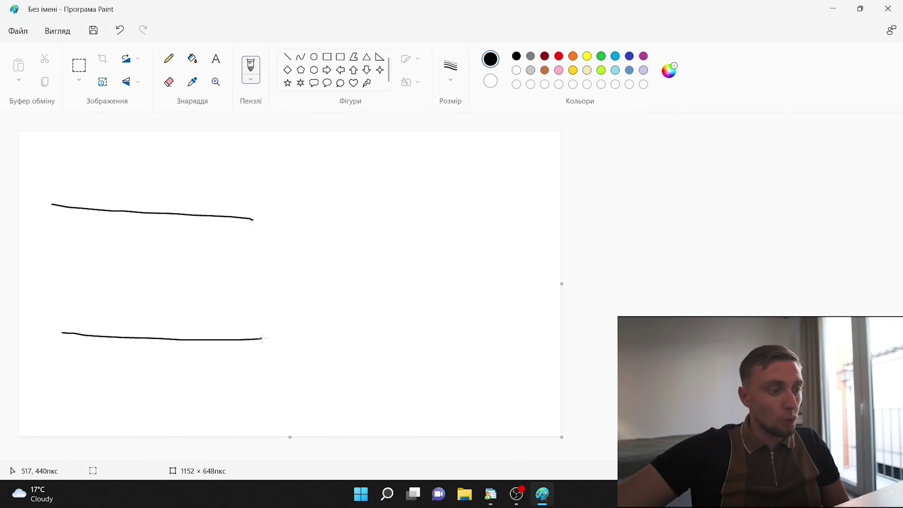
Draw a red zigzag rally with a breakout candle, then a black pullback and higher black level.
{"action": "left_click", "coordinate": [559, 55]}
{"action": "mouse_move", "coordinate": [62, 269]}
{"action": "left_mouse_down"}
{"action": "mouse_move", "coordinate": [108, 315]}
{"action": "mouse_move", "coordinate": [183, 244]}
{"action": "mouse_move", "coordinate": [210, 243]}
{"action": "mouse_move", "coordinate": [220, 258]}
{"action": "mouse_move", "coordinate": [240, 195]}
{"action": "mouse_move", "coordinate": [229, 224]}
{"action": "mouse_move", "coordinate": [245, 222]}
{"action": "mouse_move", "coordinate": [248, 197]}
{"action": "mouse_move", "coordinate": [241, 221]}
{"action": "left_mouse_up"}
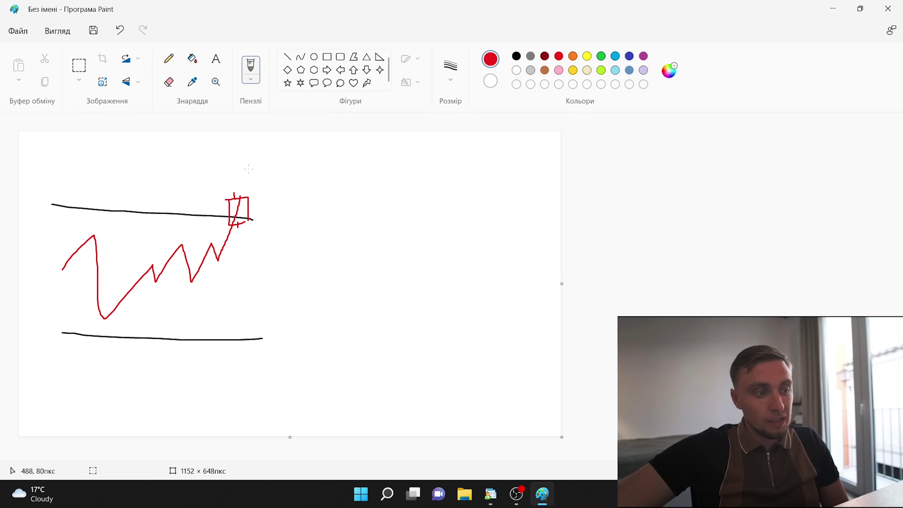
{"action": "mouse_move", "coordinate": [247, 165]}
{"action": "left_mouse_down"}
{"action": "mouse_move", "coordinate": [258, 185]}
{"action": "mouse_move", "coordinate": [269, 161]}
{"action": "mouse_move", "coordinate": [265, 179]}
{"action": "left_mouse_up"}
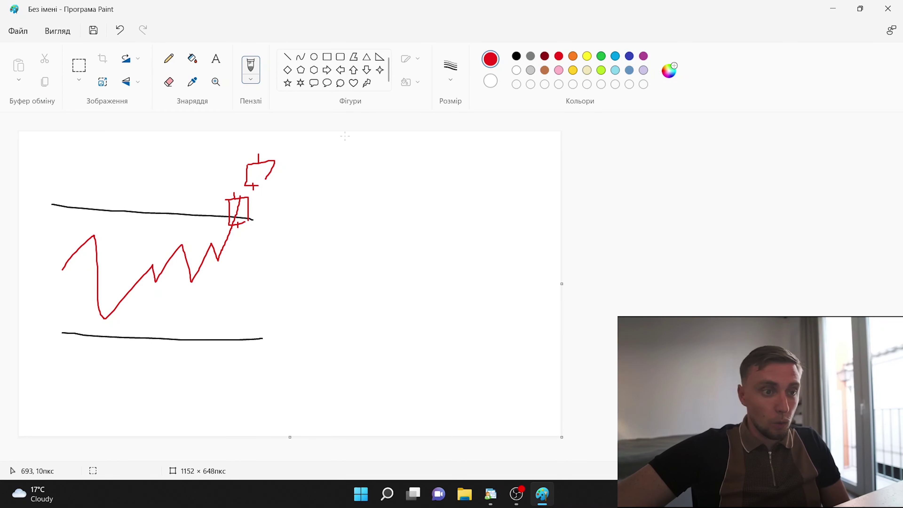
{"action": "left_click", "coordinate": [516, 56]}
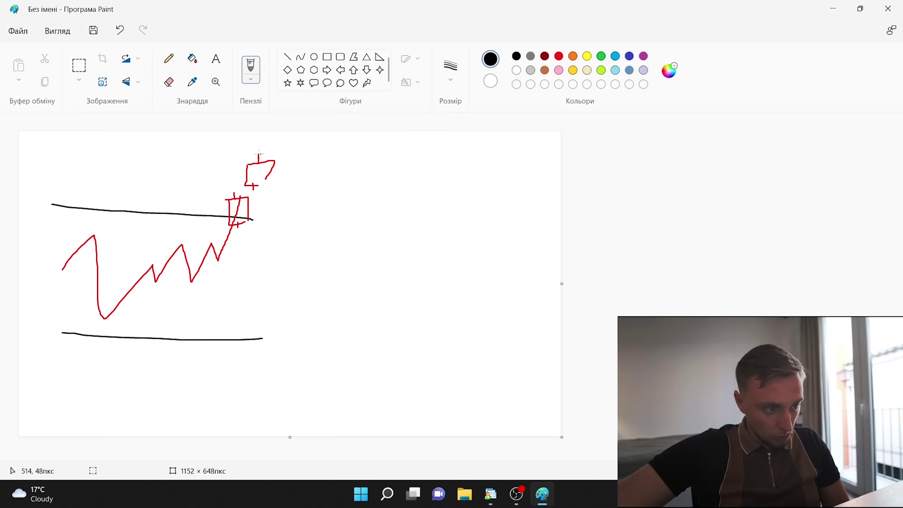
{"action": "left_click_drag", "start_coordinate": [260, 153], "coordinate": [293, 220]}
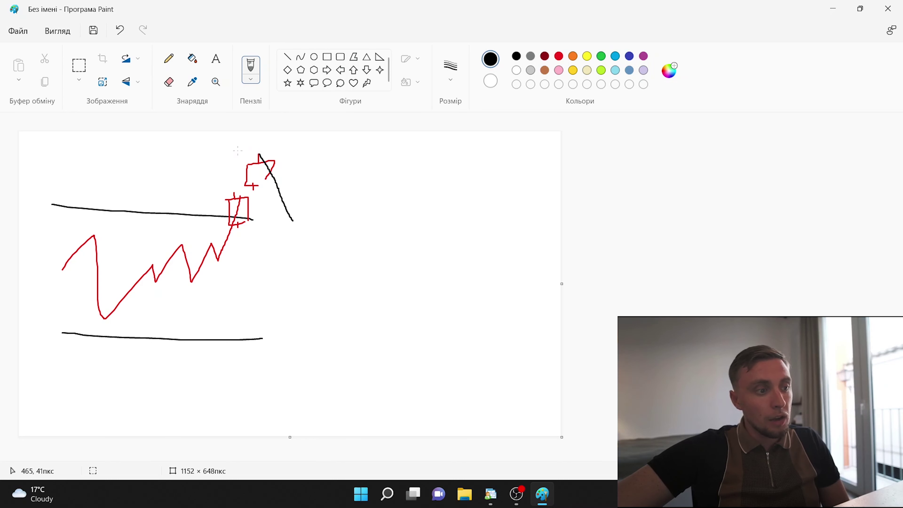
{"action": "left_click_drag", "start_coordinate": [238, 151], "coordinate": [349, 147]}
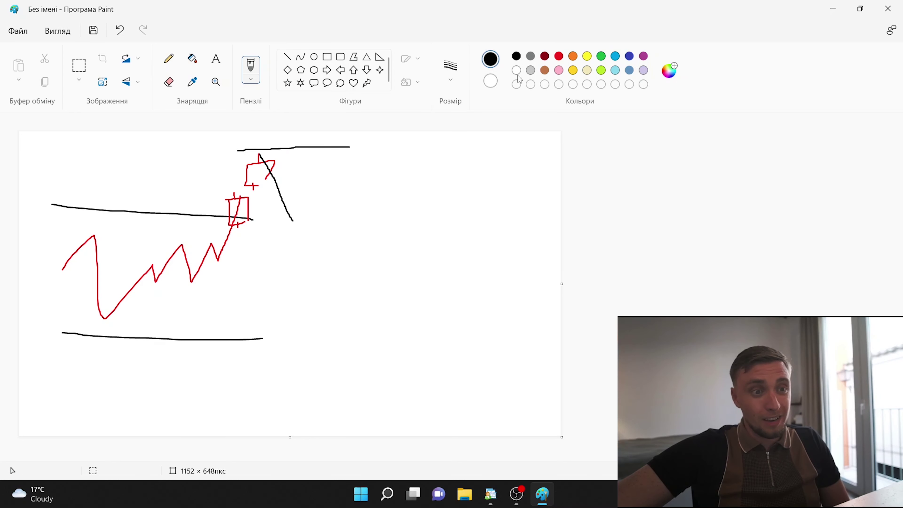
Trace a green path from the rally's low breaking above the top line, then return to MetaTrader.
{"action": "left_click", "coordinate": [601, 56]}
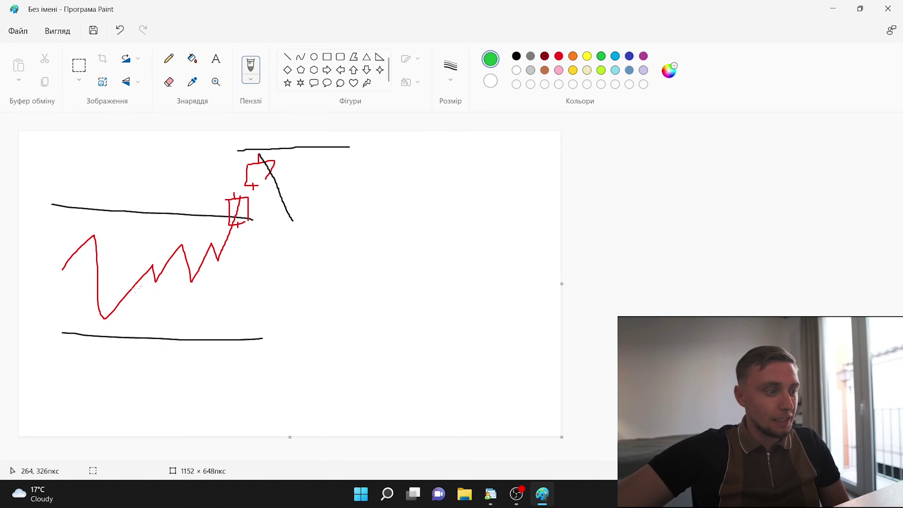
{"action": "mouse_move", "coordinate": [104, 315]}
{"action": "left_mouse_down"}
{"action": "mouse_move", "coordinate": [184, 248]}
{"action": "mouse_move", "coordinate": [270, 137]}
{"action": "mouse_move", "coordinate": [295, 223]}
{"action": "mouse_move", "coordinate": [347, 135]}
{"action": "left_mouse_up"}
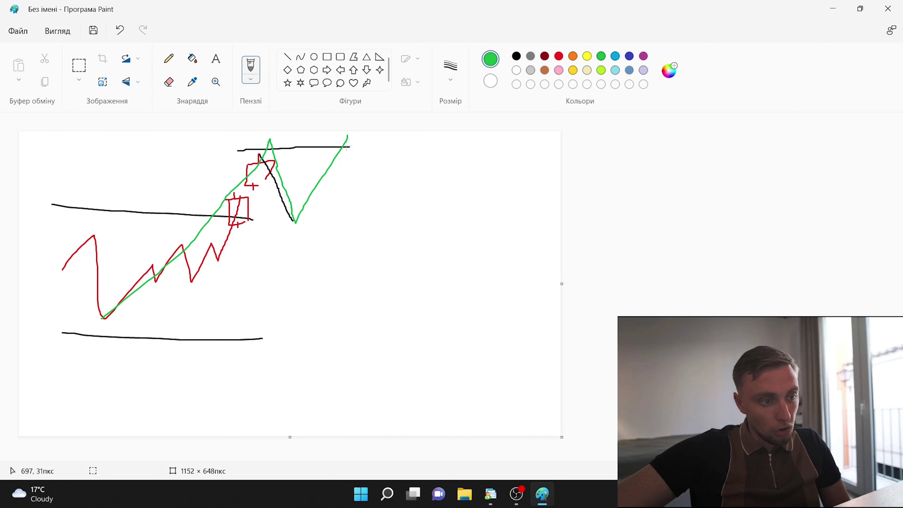
{"action": "mouse_move", "coordinate": [349, 150]}
{"action": "left_mouse_down"}
{"action": "mouse_move", "coordinate": [368, 139]}
{"action": "mouse_move", "coordinate": [375, 157]}
{"action": "left_mouse_up"}
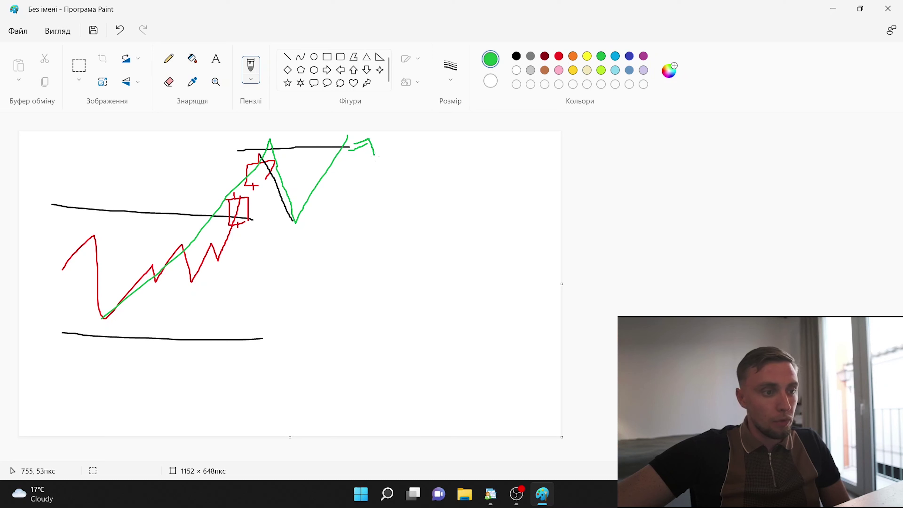
{"action": "left_click", "coordinate": [496, 498]}
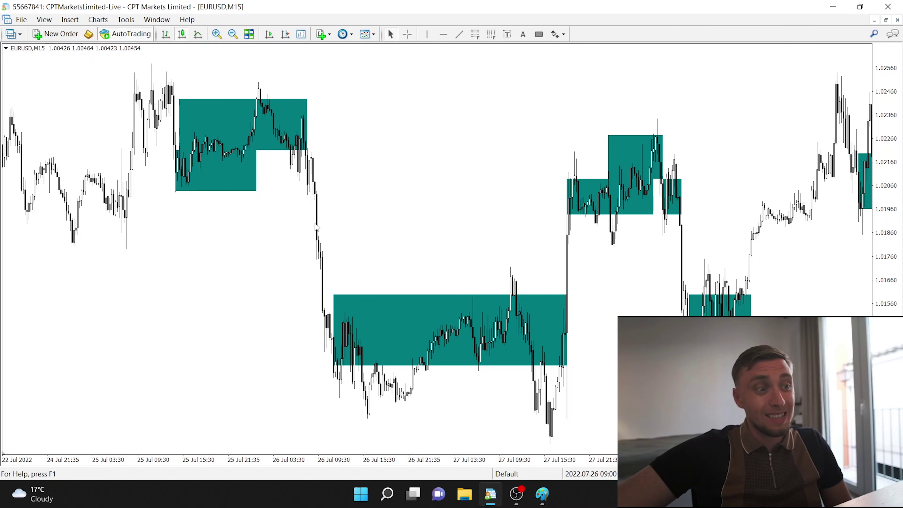
Pan the EURUSD chart to 25 Jul onward, place a horizontal line at 1.02068, then delete it.
{"action": "left_click_drag", "start_coordinate": [443, 238], "coordinate": [235, 225]}
{"action": "scroll", "coordinate": [234, 225], "scroll_direction": "down", "scroll_amount": 10}
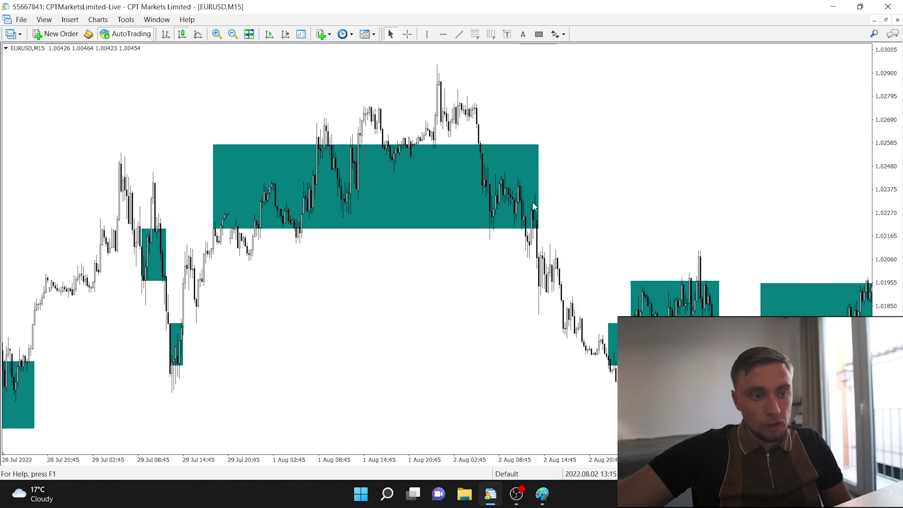
{"action": "left_click", "coordinate": [443, 34]}
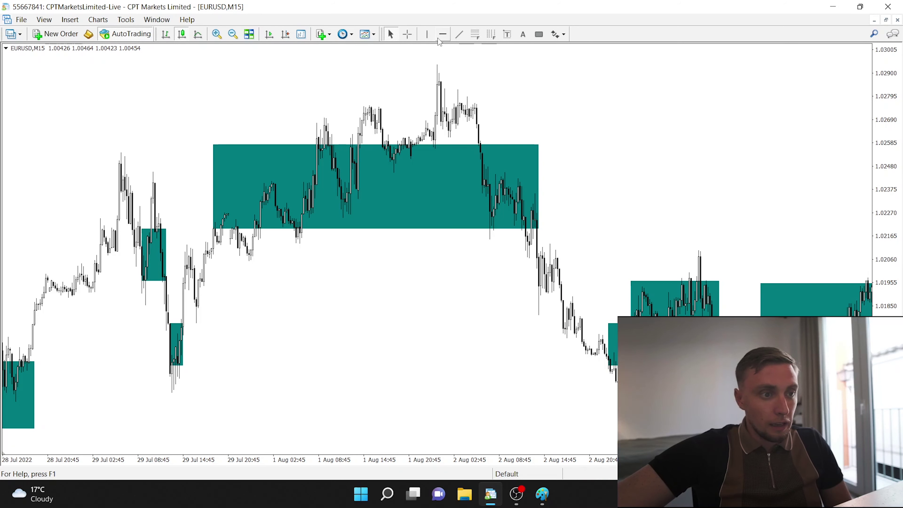
{"action": "left_click", "coordinate": [531, 256]}
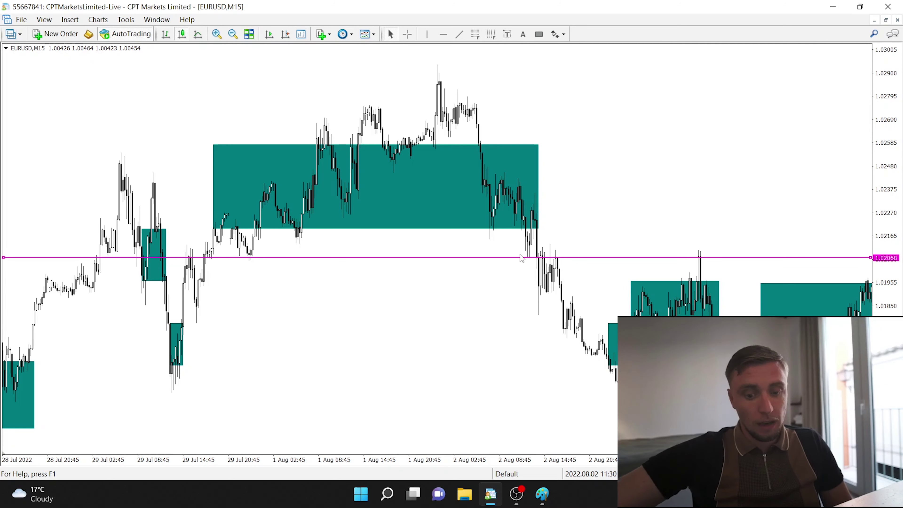
{"action": "key", "text": "Delete"}
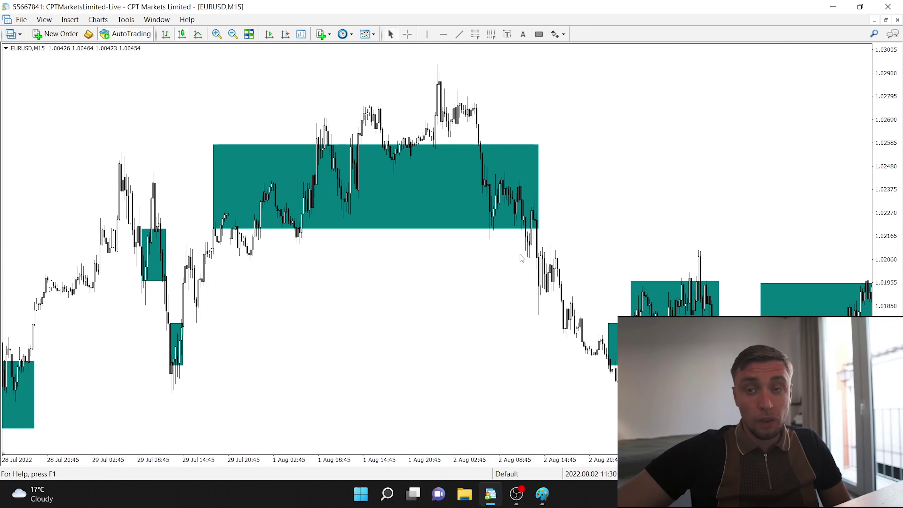
Scroll the EURUSD chart back through July, compress the price axis, and shift to the 13–18 Jul ranges.
{"action": "scroll", "coordinate": [519, 254], "scroll_direction": "down", "scroll_amount": 6}
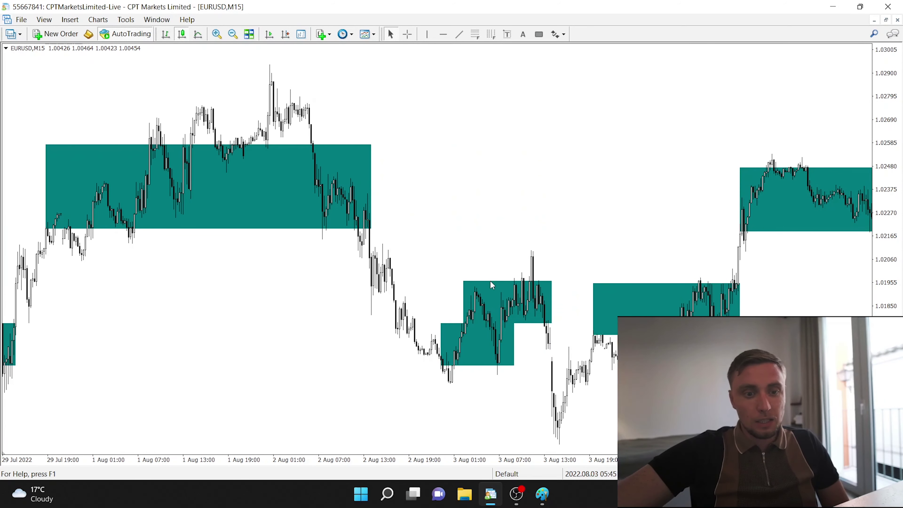
{"action": "scroll", "coordinate": [358, 271], "scroll_direction": "down", "scroll_amount": 2}
{"action": "scroll", "coordinate": [389, 269], "scroll_direction": "up", "scroll_amount": 10}
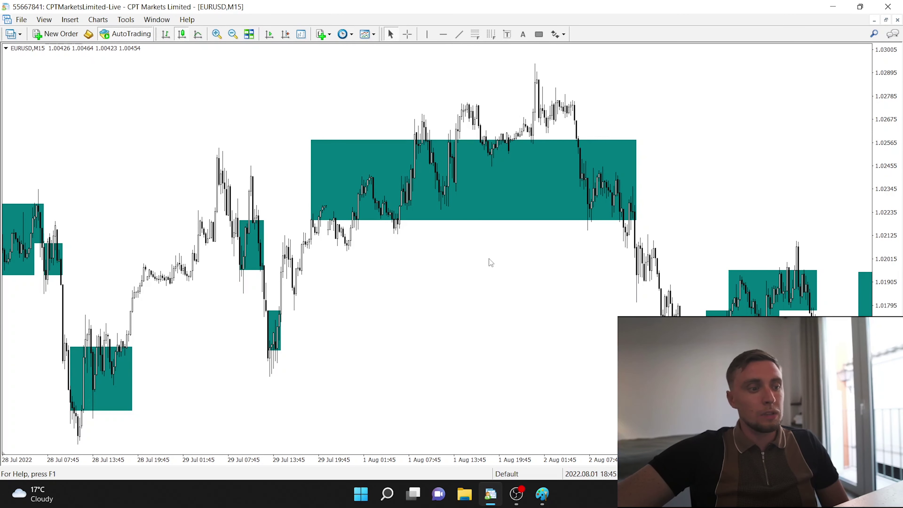
{"action": "scroll", "coordinate": [489, 259], "scroll_direction": "up", "scroll_amount": 1}
{"action": "scroll", "coordinate": [531, 263], "scroll_direction": "up", "scroll_amount": 11}
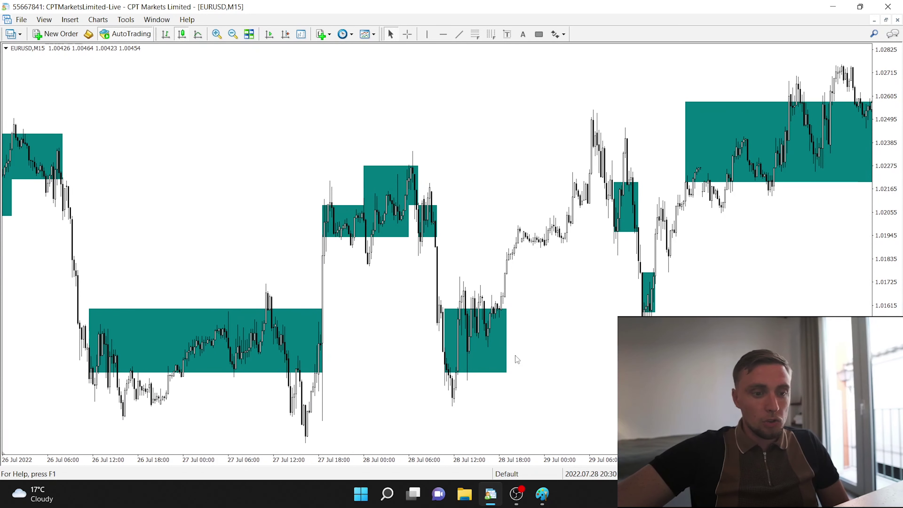
{"action": "scroll", "coordinate": [594, 378], "scroll_direction": "up", "scroll_amount": 3}
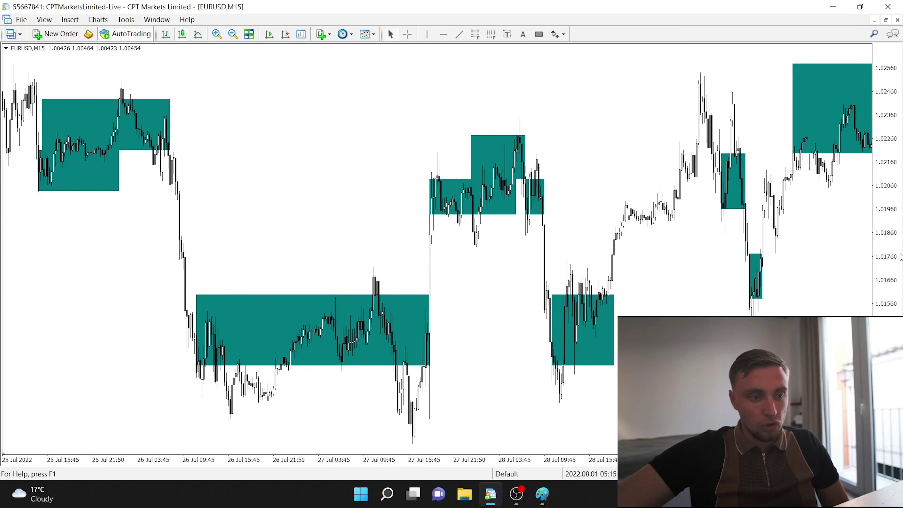
{"action": "left_click_drag", "start_coordinate": [889, 242], "coordinate": [720, 288]}
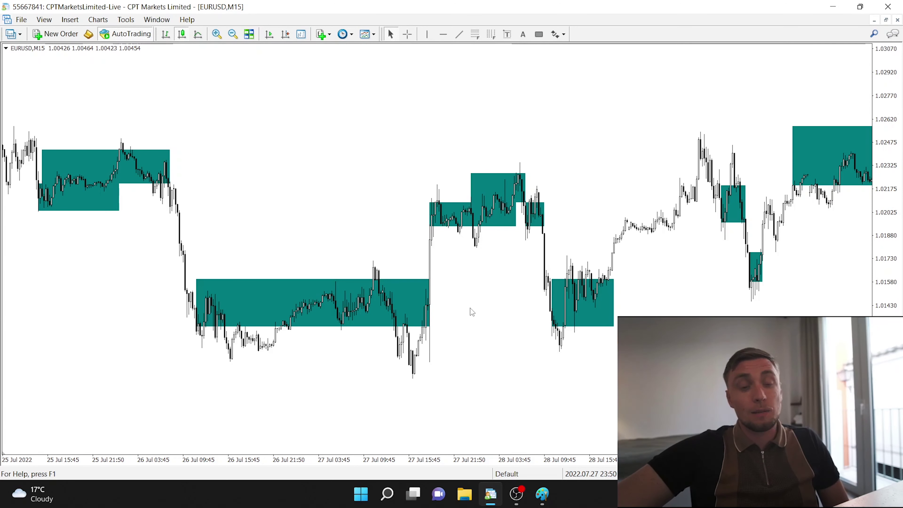
{"action": "left_click_drag", "start_coordinate": [492, 312], "coordinate": [410, 301]}
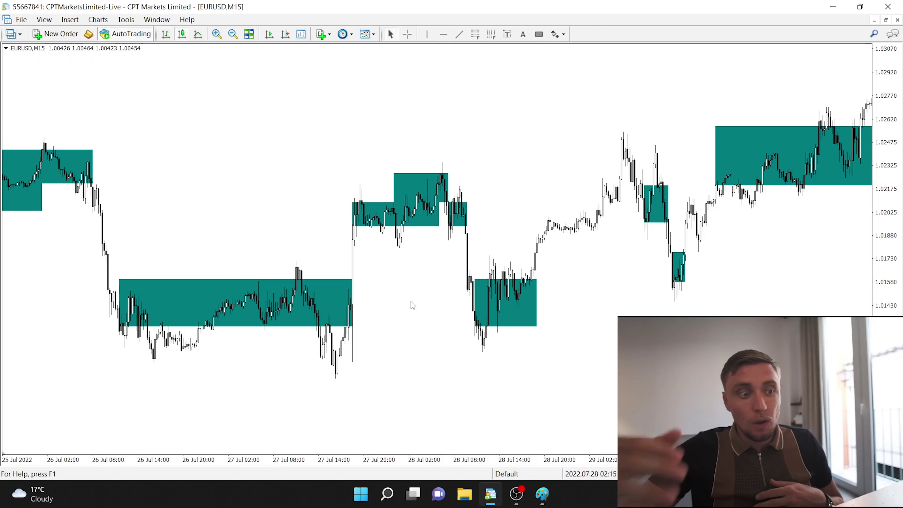
{"action": "scroll", "coordinate": [592, 156], "scroll_direction": "up", "scroll_amount": 15}
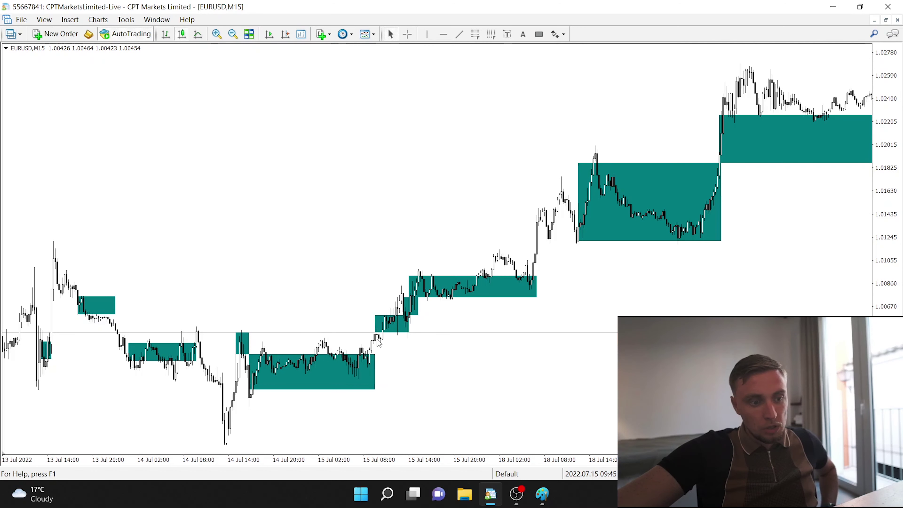
Drag the EURUSD chart forward to 19–22 Jul, showing the wide teal range box near 1.019–1.023.
{"action": "left_click_drag", "start_coordinate": [495, 343], "coordinate": [389, 327]}
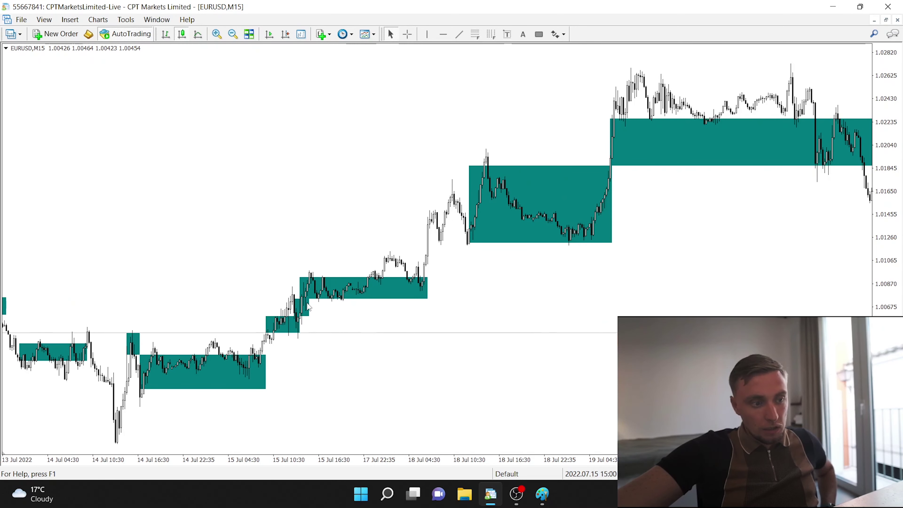
{"action": "mouse_move", "coordinate": [386, 262]}
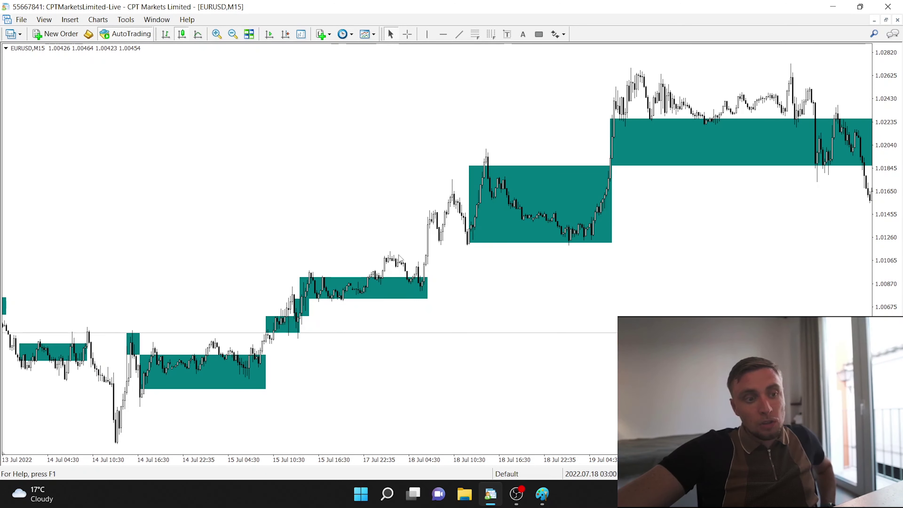
{"action": "left_click_drag", "start_coordinate": [736, 299], "coordinate": [345, 308]}
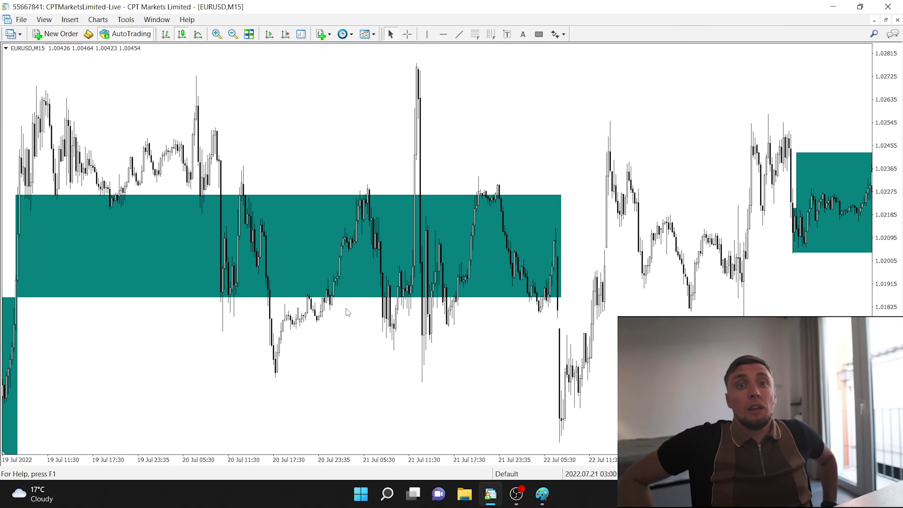